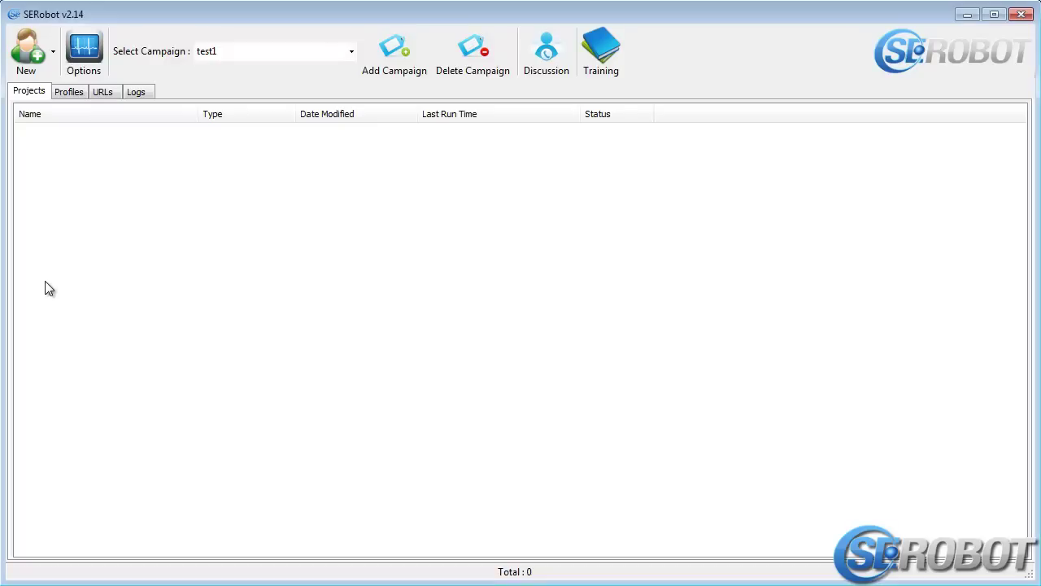
Step: Add an Account Creation project to campaign test1, keeping the default name 'New Account Creation Project 1', and select it
{"action": "left_click", "coordinate": [52, 63]}
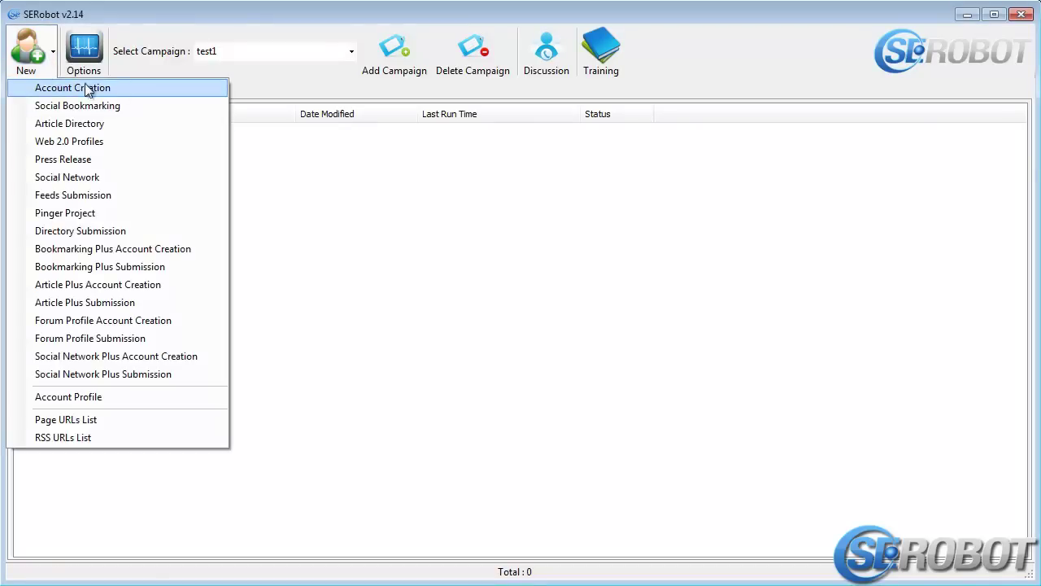
{"action": "left_click", "coordinate": [150, 87]}
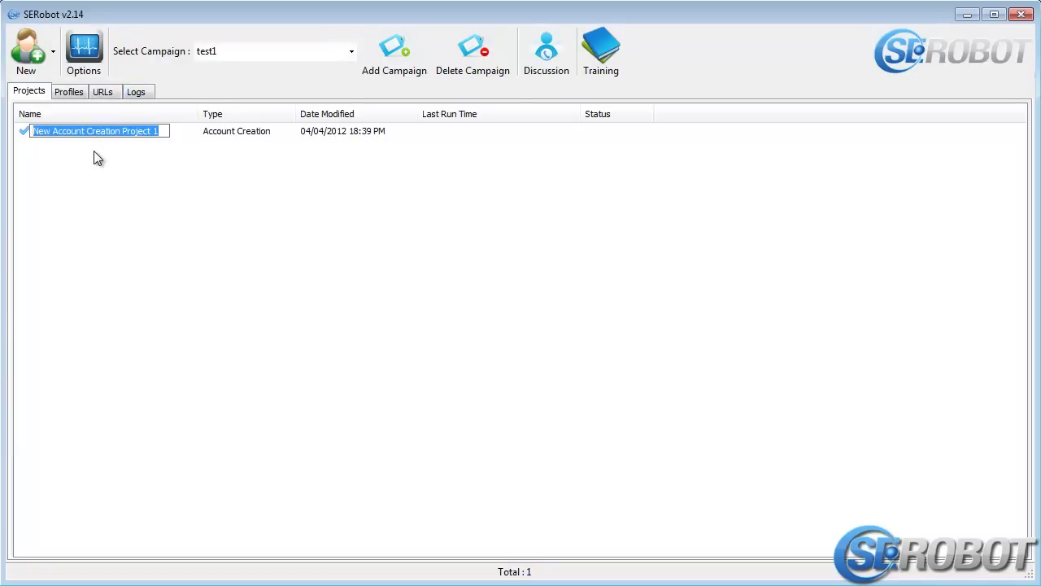
{"action": "key", "text": "Return"}
{"action": "left_click", "coordinate": [92, 156]}
{"action": "left_click", "coordinate": [91, 140]}
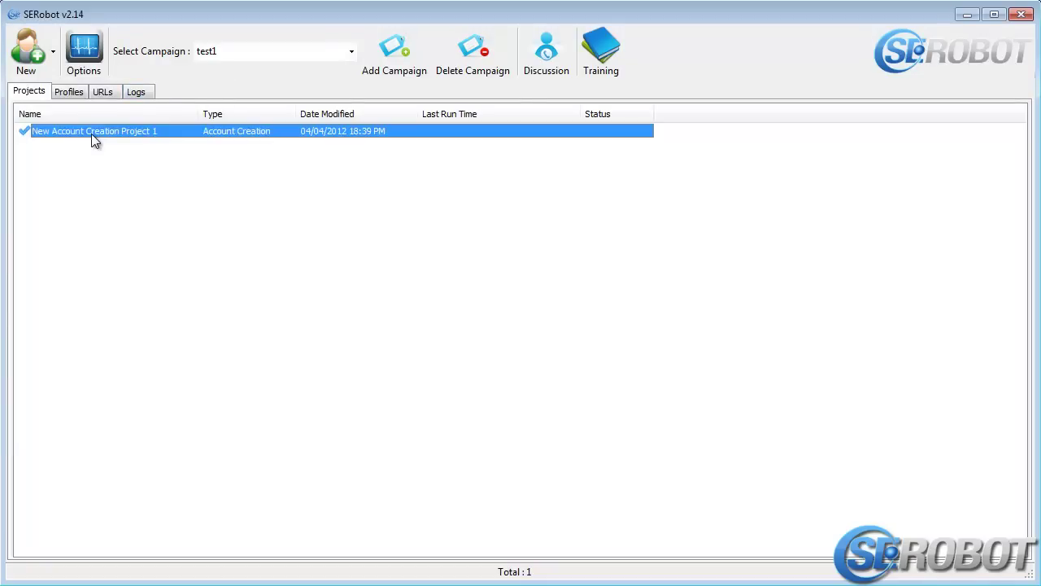
{"action": "double_click", "coordinate": [165, 135]}
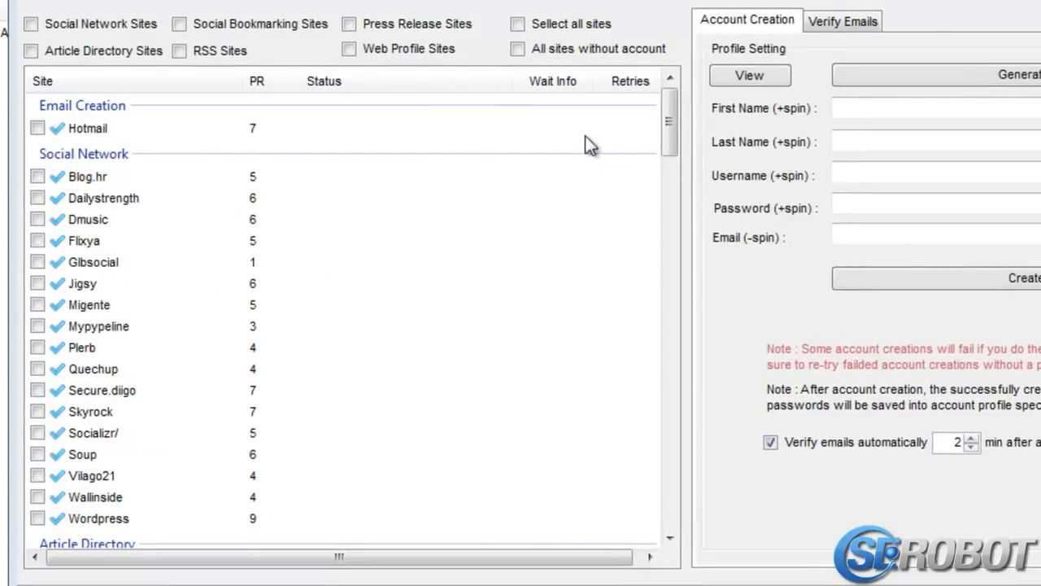
{"action": "mouse_move", "coordinate": [670, 104]}
{"action": "left_mouse_down"}
{"action": "mouse_move", "coordinate": [668, 487]}
{"action": "mouse_move", "coordinate": [678, 92]}
{"action": "left_mouse_up"}
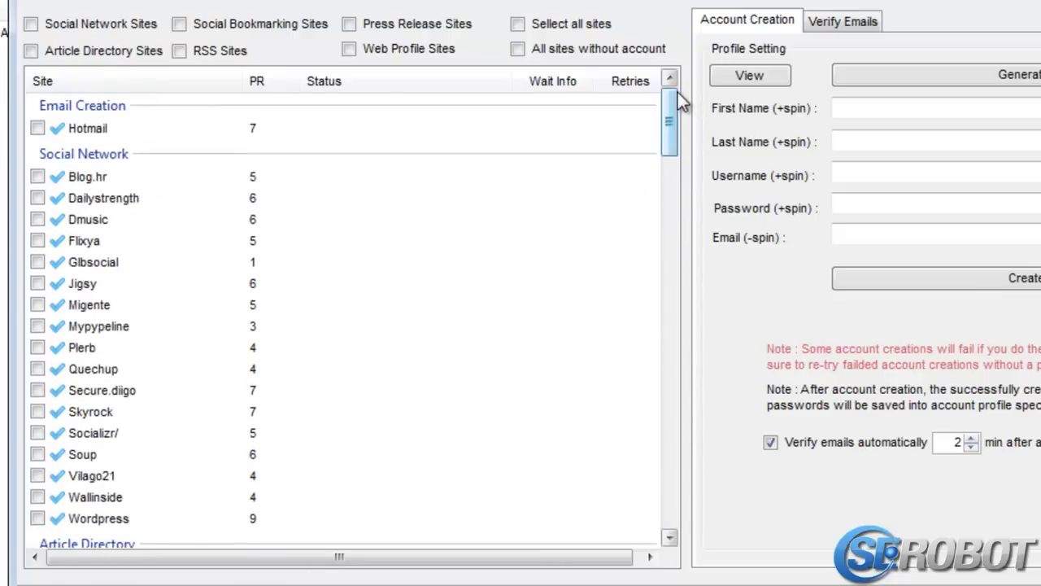
{"action": "left_click", "coordinate": [518, 24]}
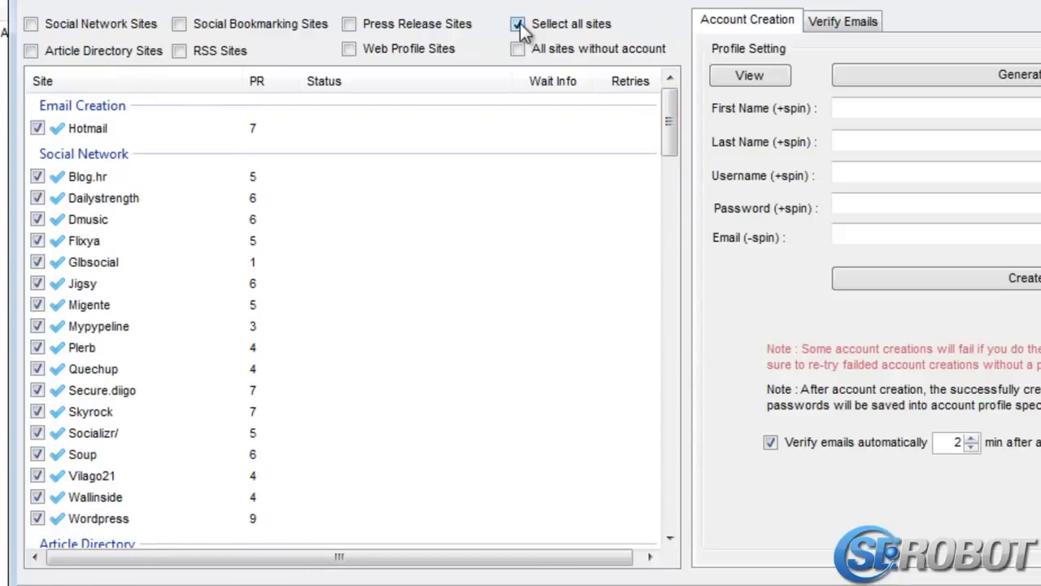
{"action": "left_click", "coordinate": [518, 24]}
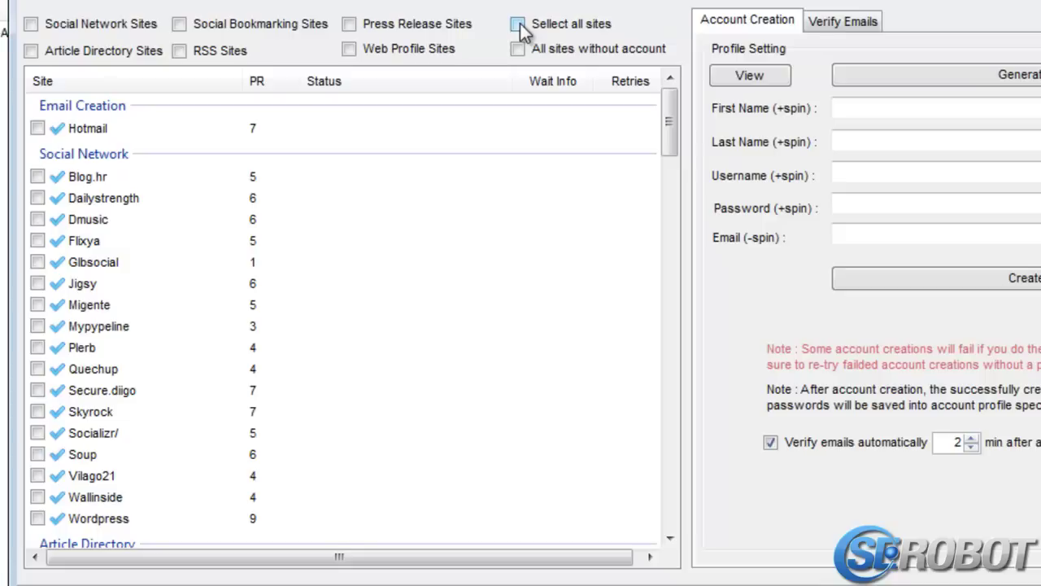
{"action": "left_click", "coordinate": [114, 30]}
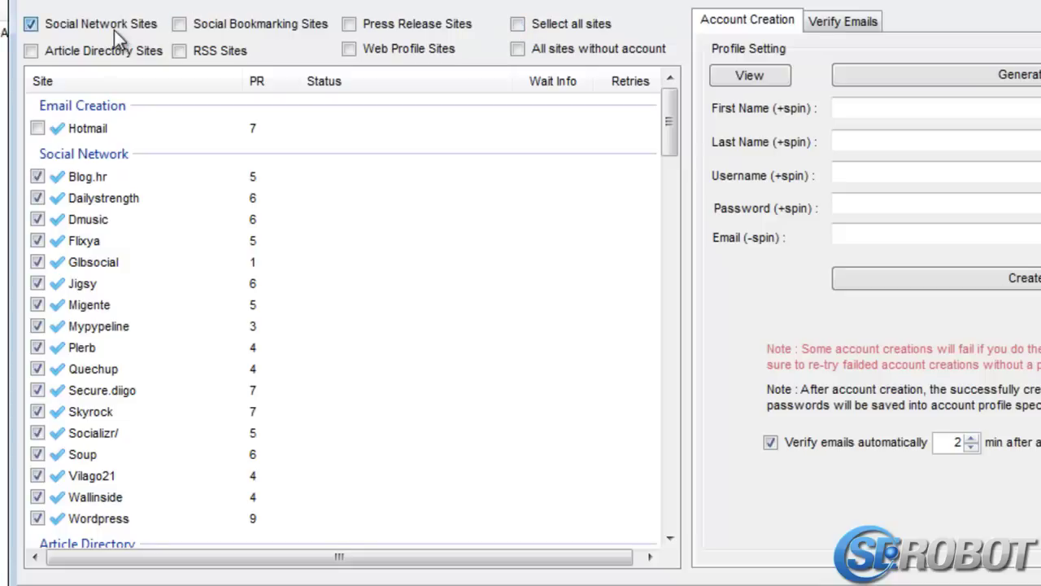
{"action": "left_click", "coordinate": [114, 30]}
{"action": "left_click", "coordinate": [210, 29]}
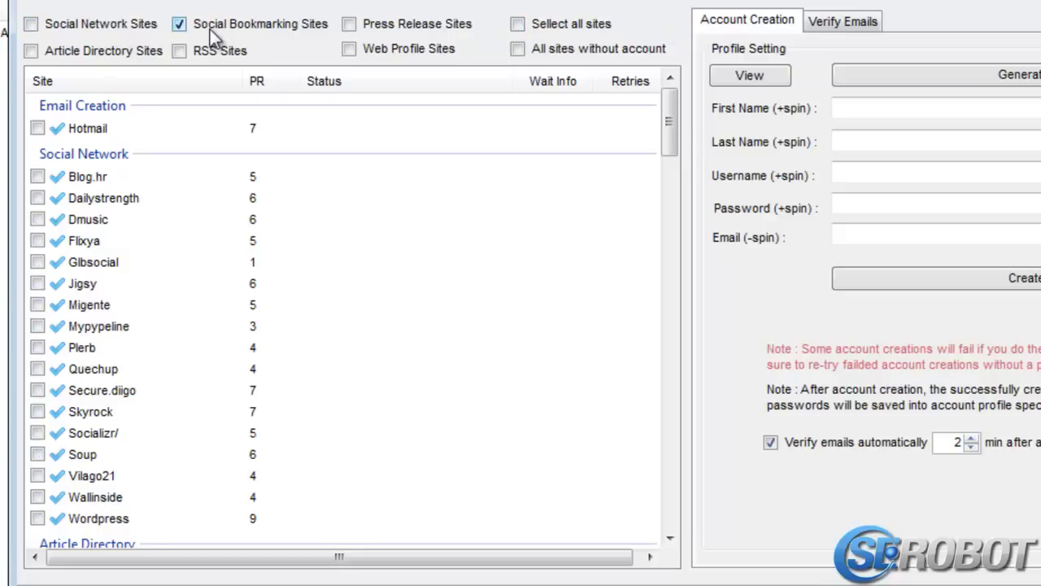
{"action": "left_click", "coordinate": [209, 29]}
{"action": "left_click", "coordinate": [443, 27]}
{"action": "left_click", "coordinate": [132, 50]}
{"action": "left_click", "coordinate": [131, 47]}
{"action": "left_click", "coordinate": [397, 49]}
{"action": "left_click", "coordinate": [398, 51]}
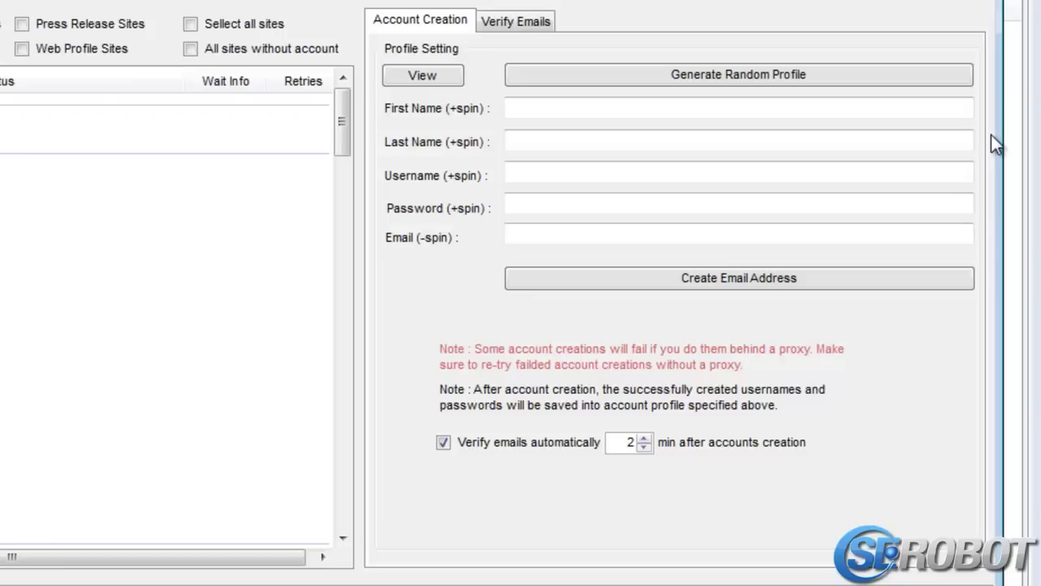
Step: Regenerate the random identity four times until the name, username and password are acceptable
{"action": "left_click", "coordinate": [873, 87]}
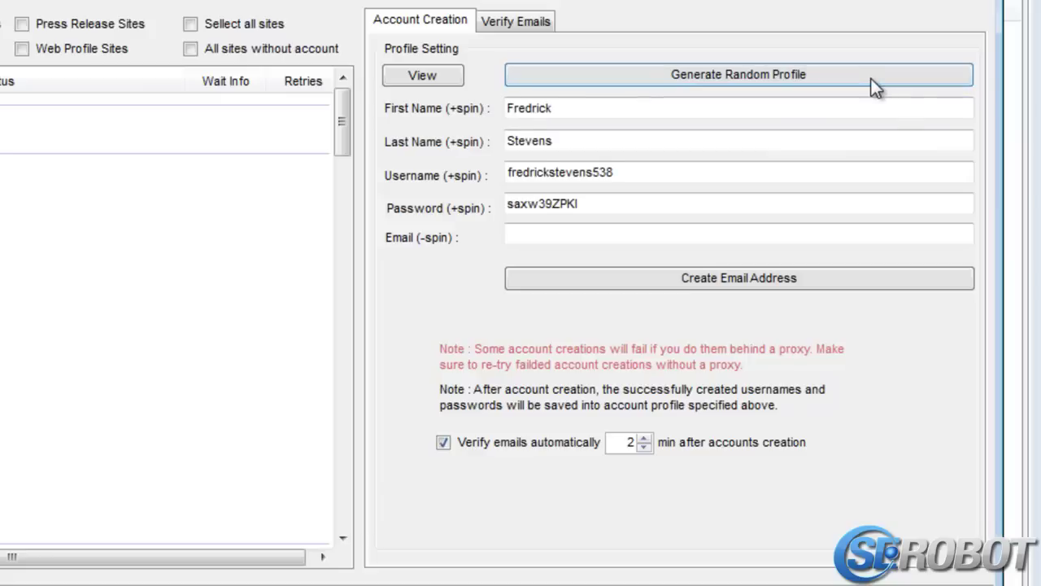
{"action": "left_click", "coordinate": [873, 87]}
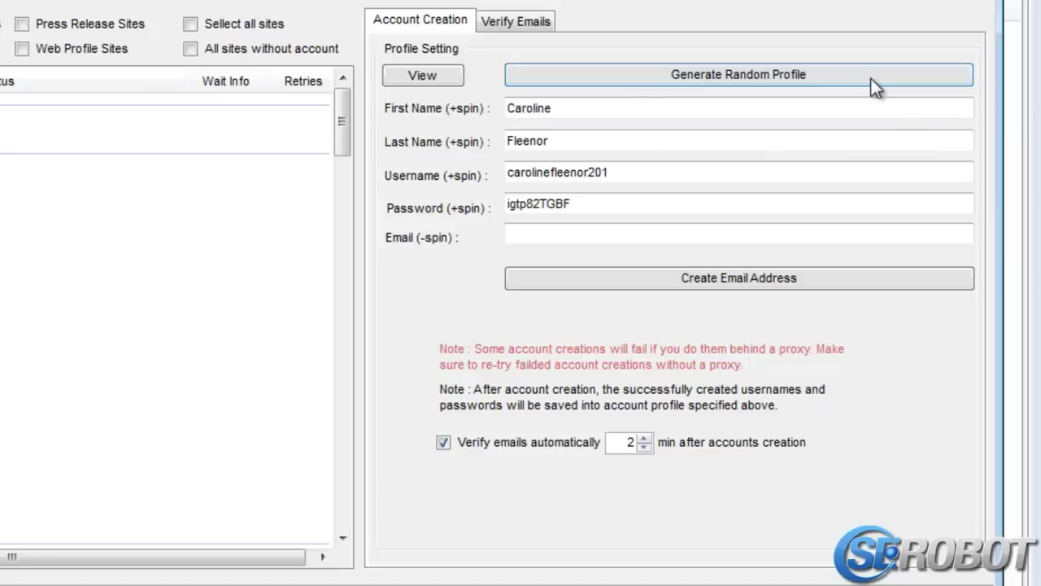
{"action": "left_click", "coordinate": [873, 87]}
{"action": "left_click", "coordinate": [873, 87]}
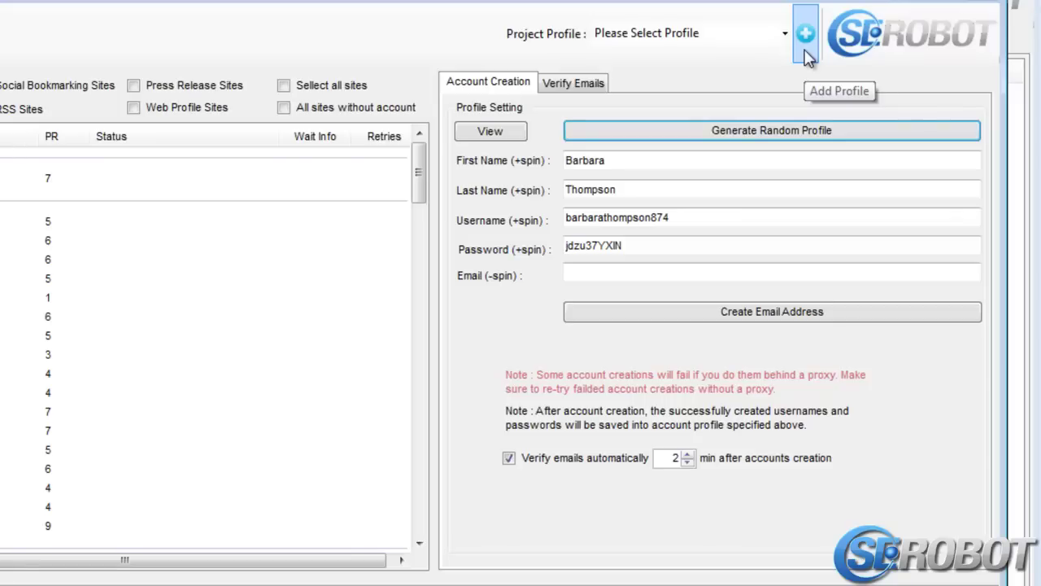
Step: Save the generated identity as a new account profile and keep it as the Project Profile
{"action": "left_click", "coordinate": [806, 33]}
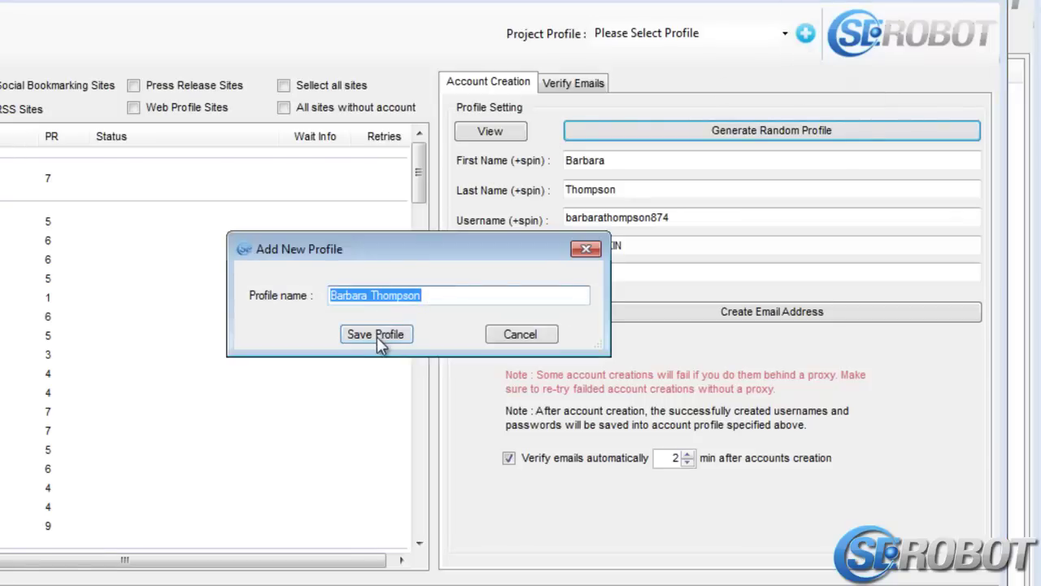
{"action": "left_click", "coordinate": [375, 334]}
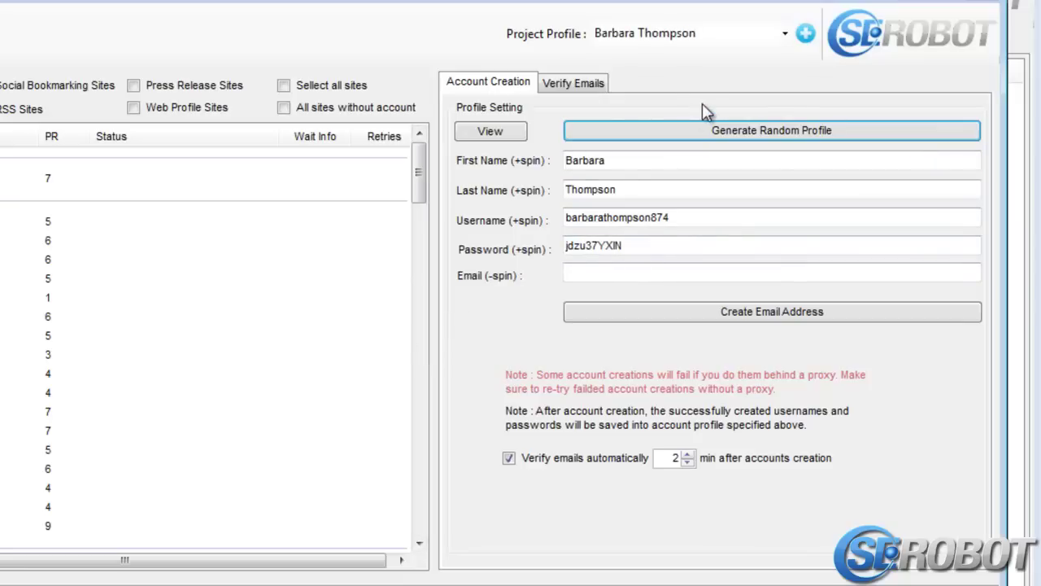
{"action": "left_click", "coordinate": [785, 33]}
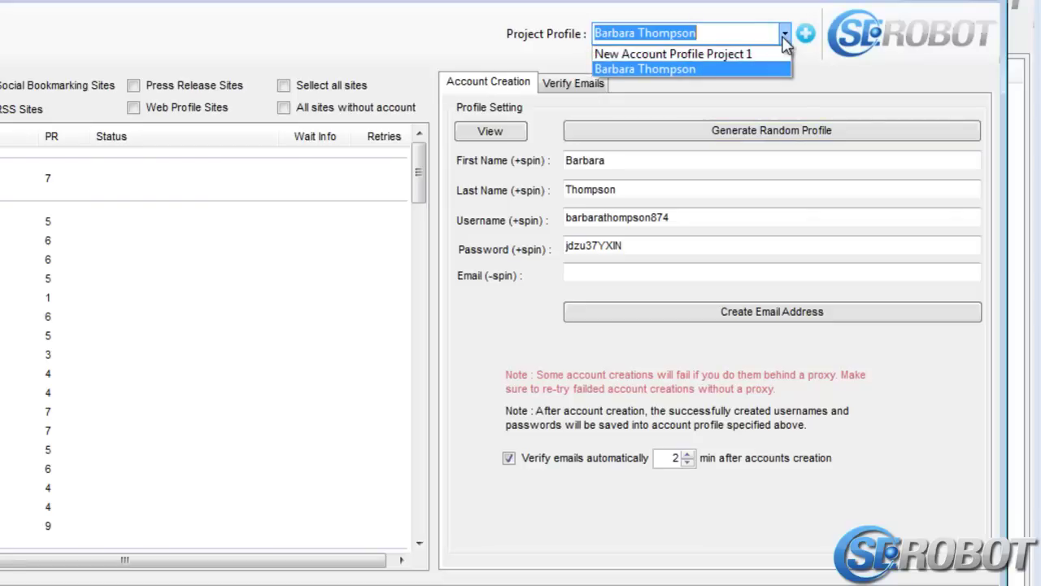
{"action": "left_click", "coordinate": [784, 37]}
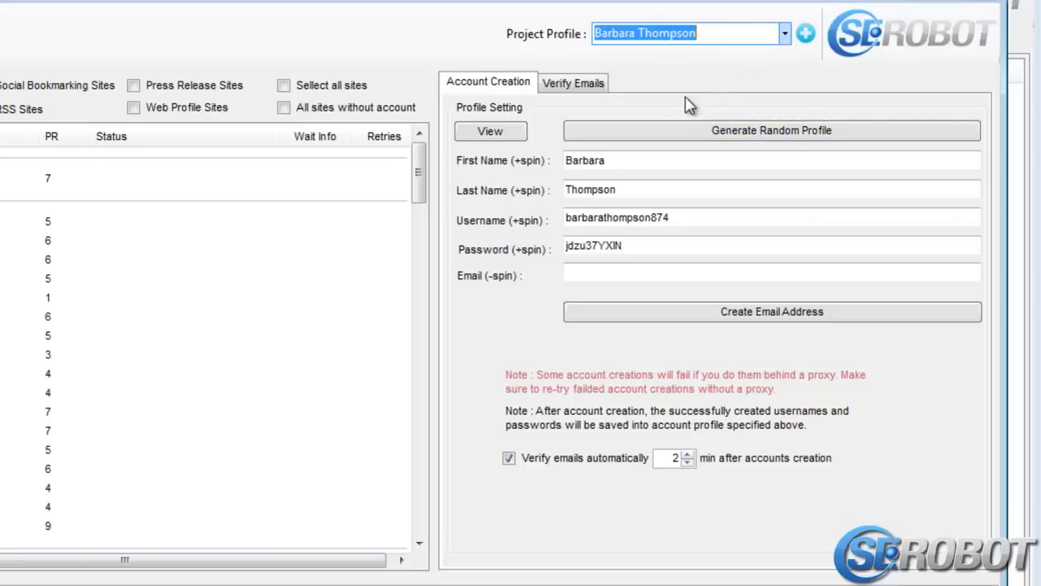
Step: Create a Hotmail address for the profile, with automatic email verification after 2 min
{"action": "left_click", "coordinate": [710, 314]}
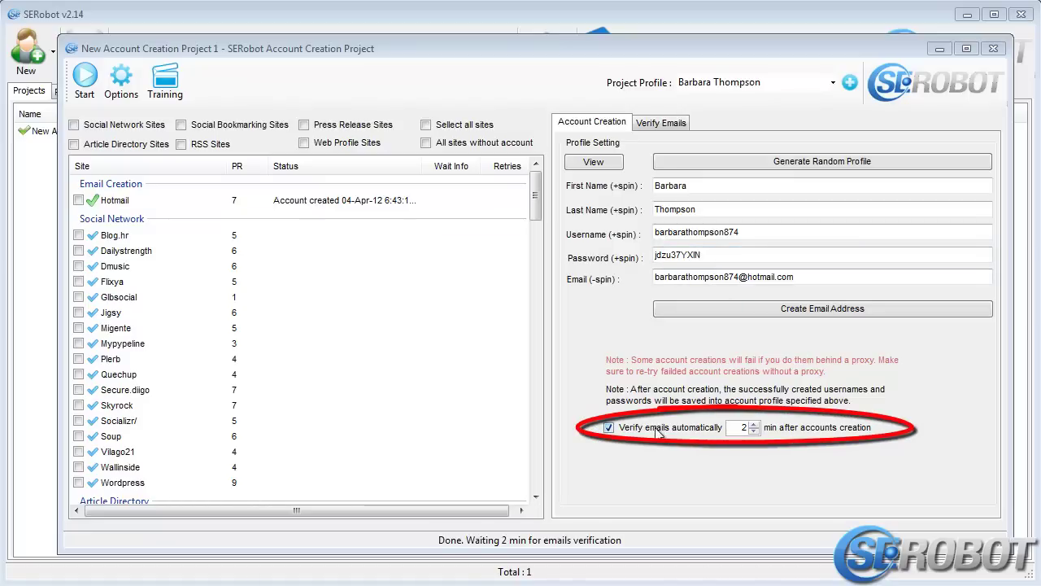
{"action": "left_click", "coordinate": [755, 434]}
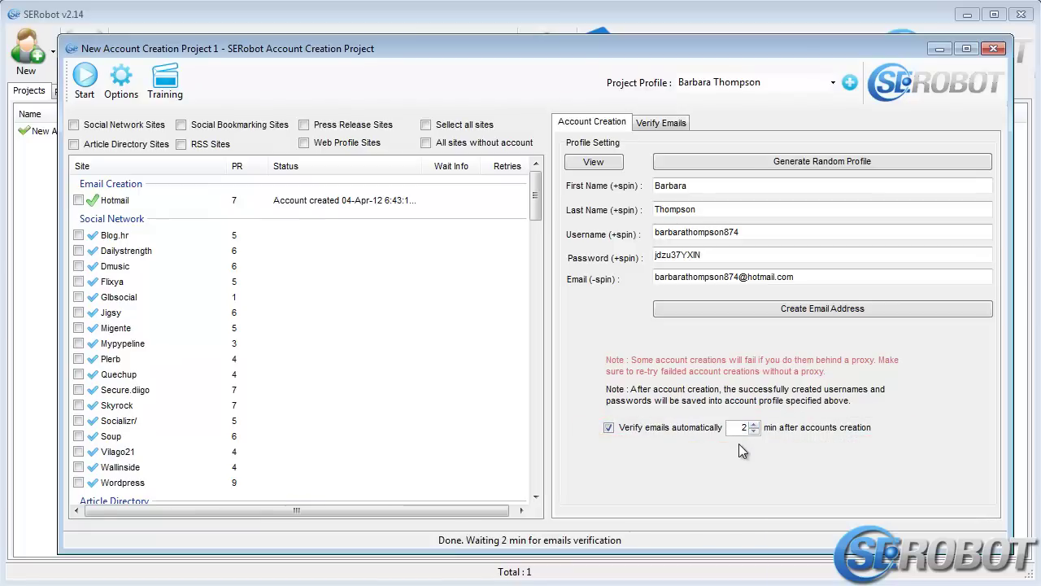
Step: Verify the Hotmail account's emails via pop3.live.com on port 995 with SSL
{"action": "left_click", "coordinate": [672, 128]}
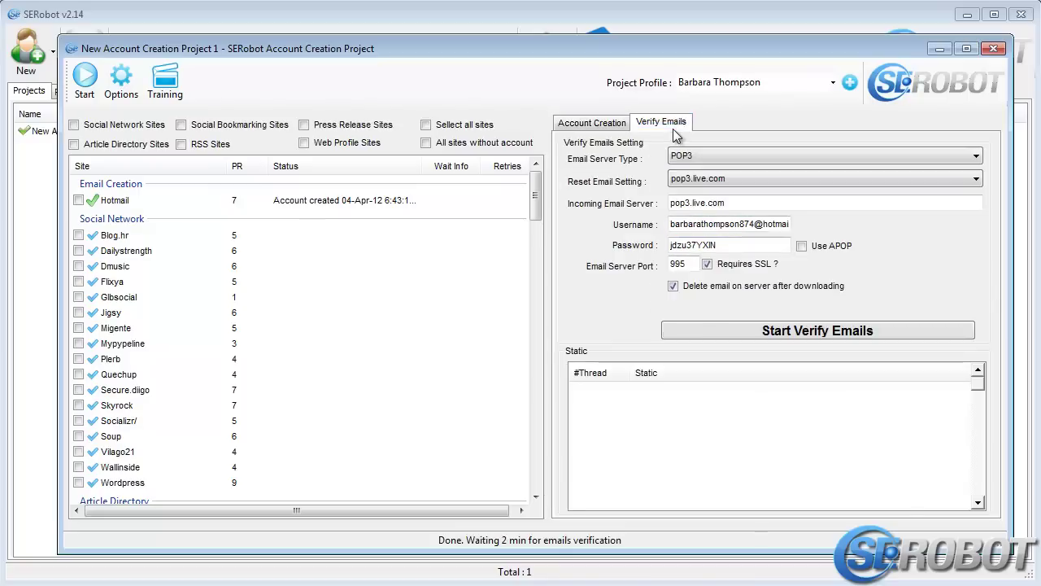
{"action": "left_click", "coordinate": [891, 337]}
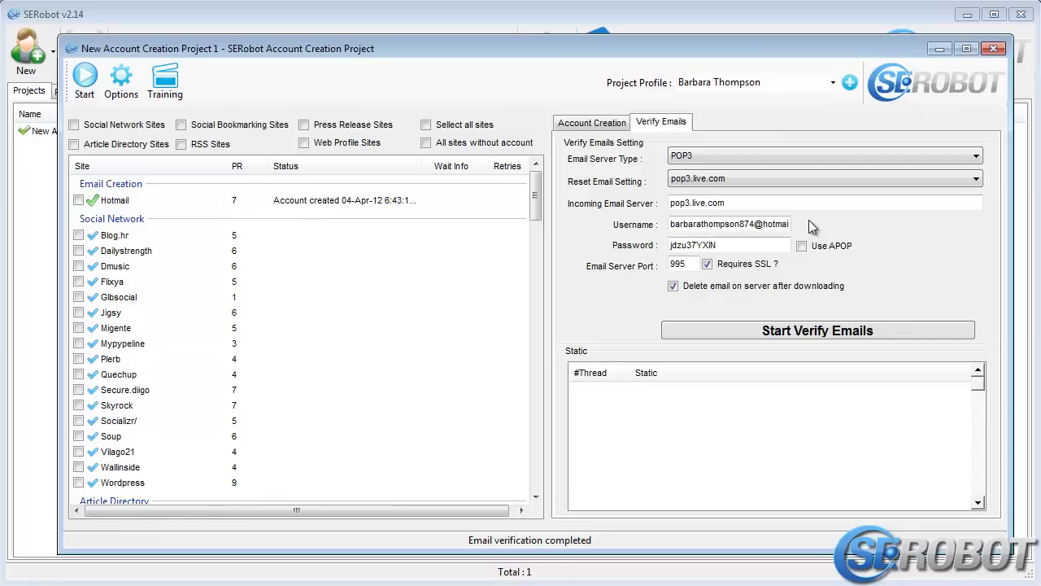
Step: Return to Account Creation, where the Hotmail entry shows account created and email verified
{"action": "left_click", "coordinate": [576, 128]}
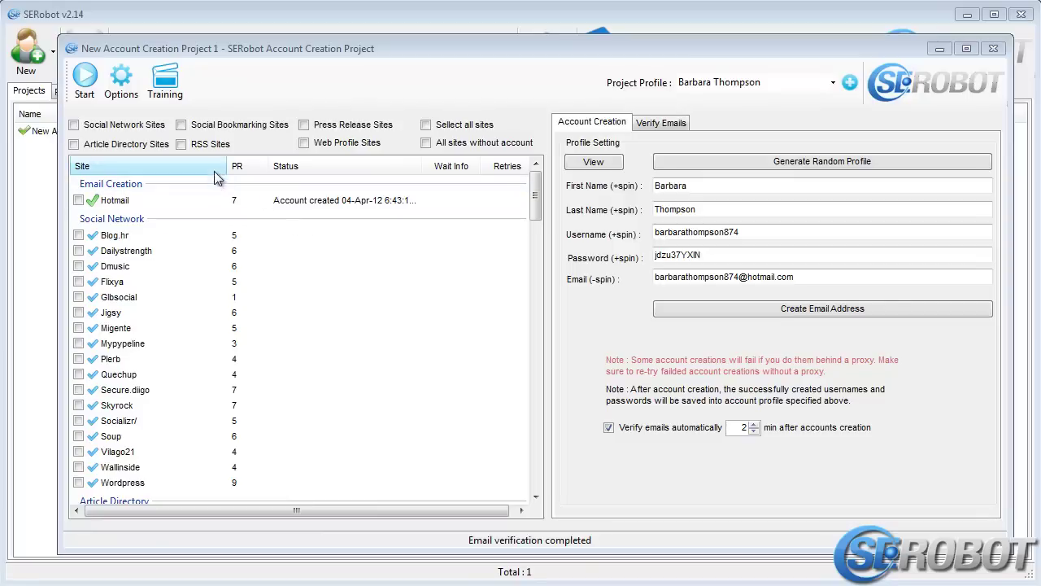
Step: Tick Web Profile, Social Bookmarking and then all sites, bringing the selection to 122
{"action": "left_click", "coordinate": [348, 144]}
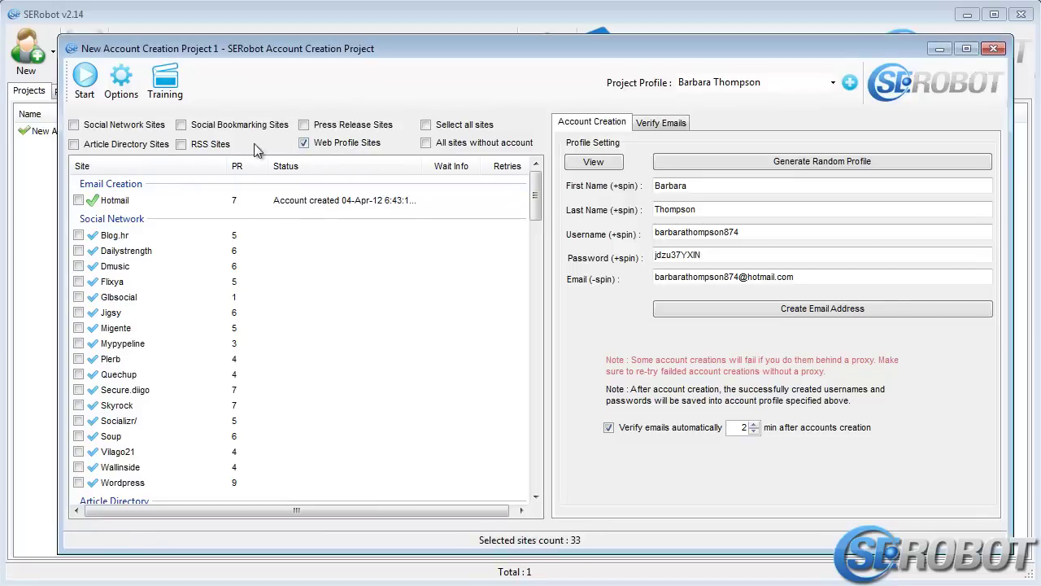
{"action": "left_click", "coordinate": [240, 125]}
{"action": "left_click_drag", "start_coordinate": [537, 192], "coordinate": [544, 213]}
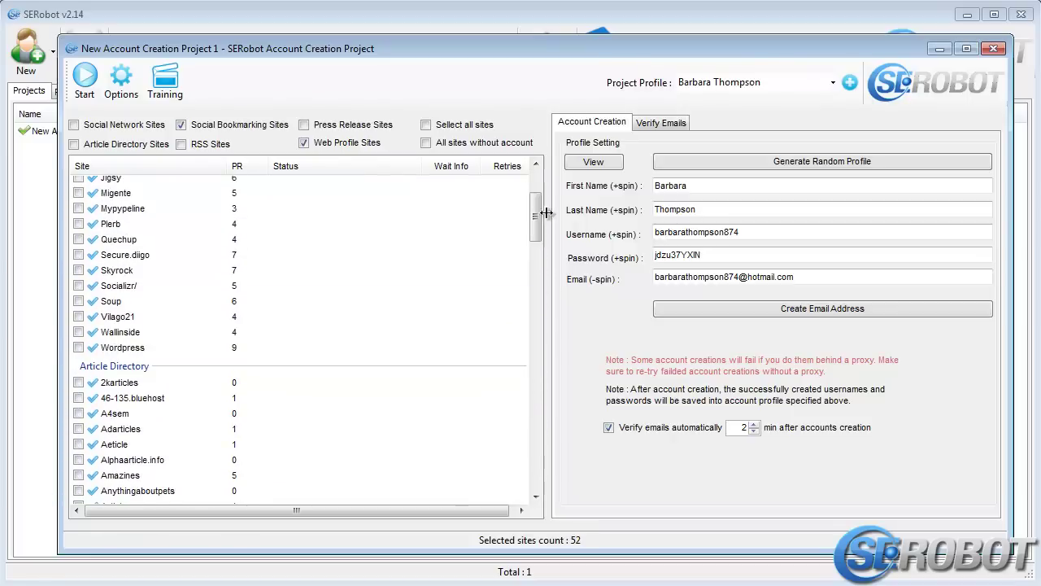
{"action": "left_click", "coordinate": [480, 130]}
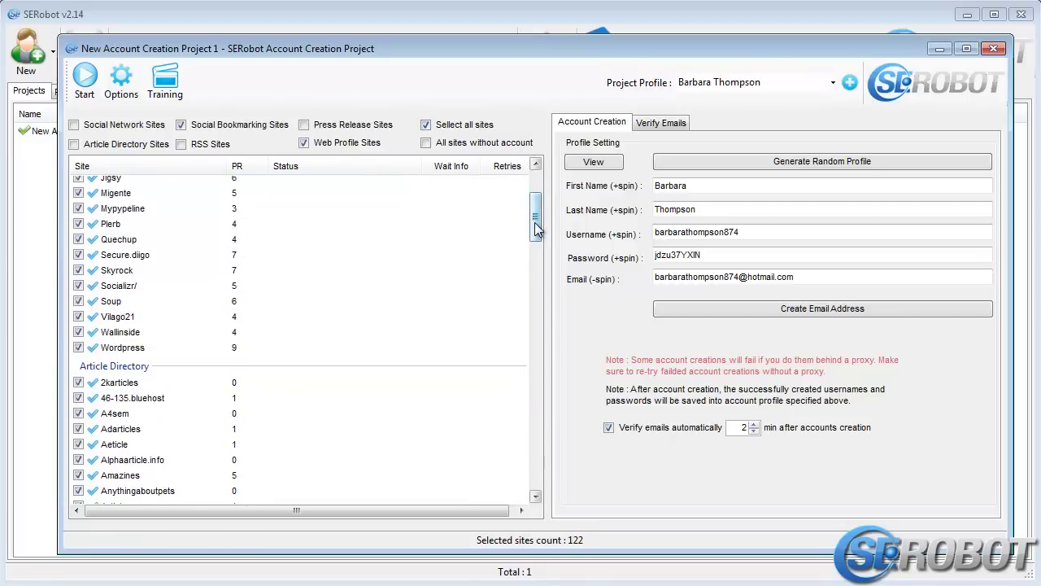
{"action": "left_click_drag", "start_coordinate": [540, 231], "coordinate": [536, 189]}
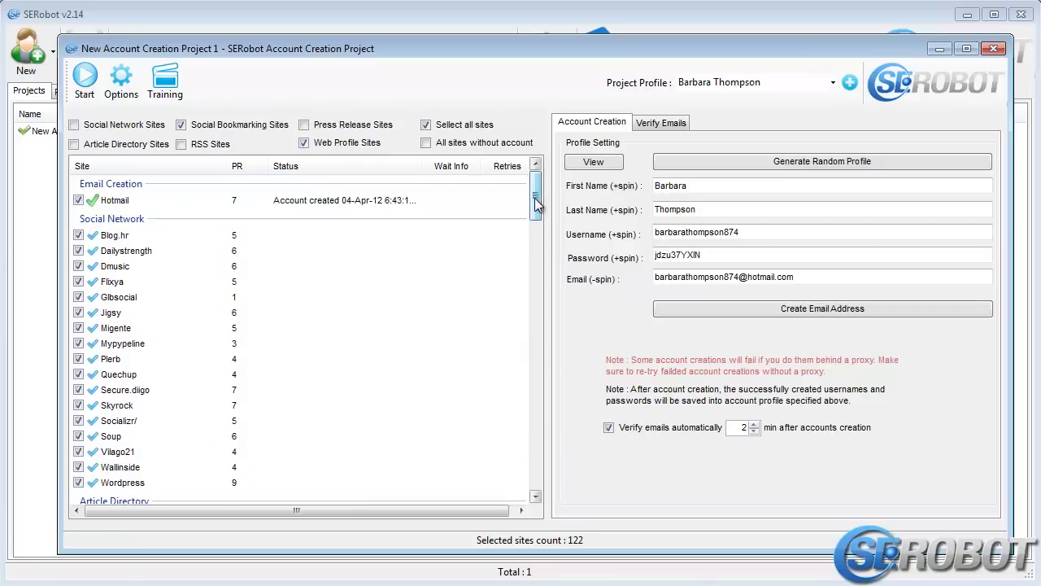
Step: Start creating accounts on the 122 selected sites
{"action": "left_click", "coordinate": [85, 77]}
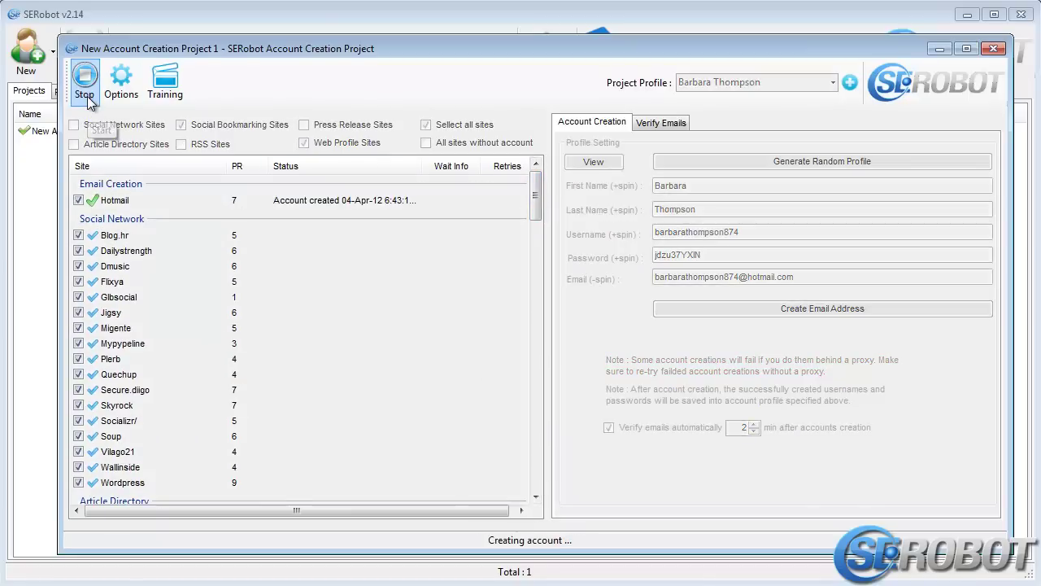